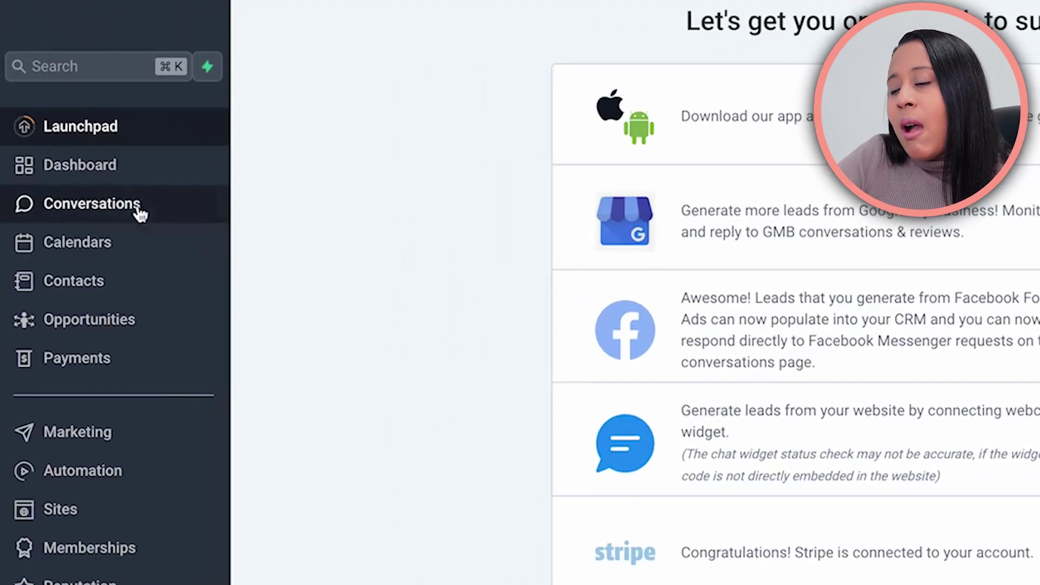
Open the Conversations inbox from the sidebar.
left_click(93, 210)
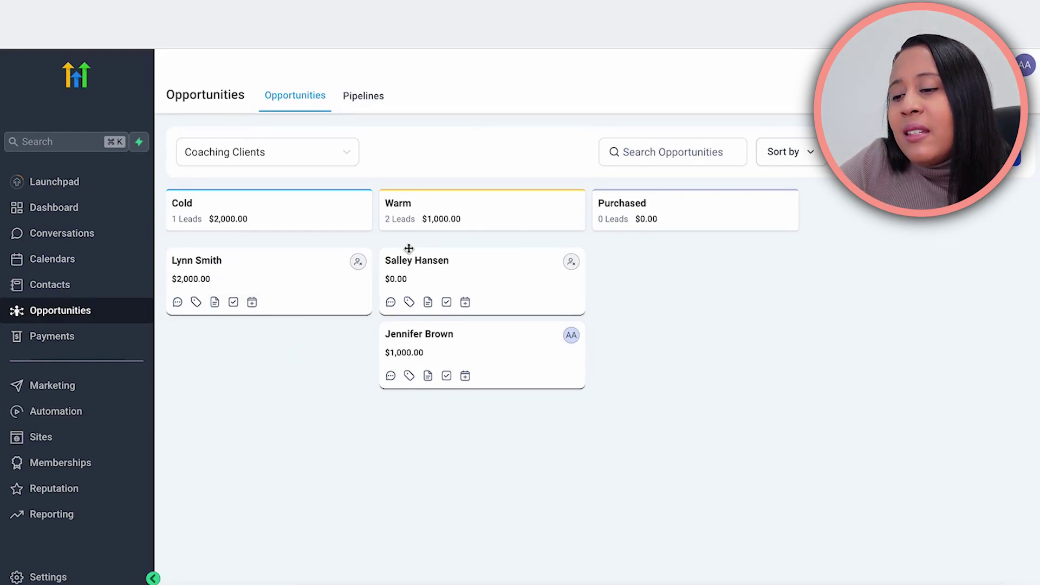
Review the Warm-stage lead's opportunity and its appointment booking view, then close it without saving.
left_click(507, 270)
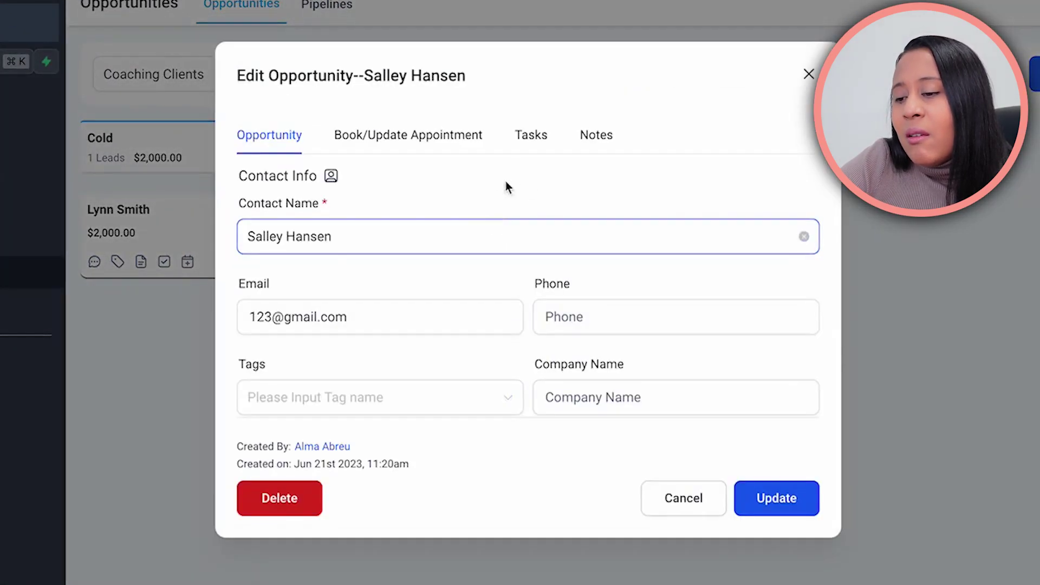
scroll(465, 287, "down", 3)
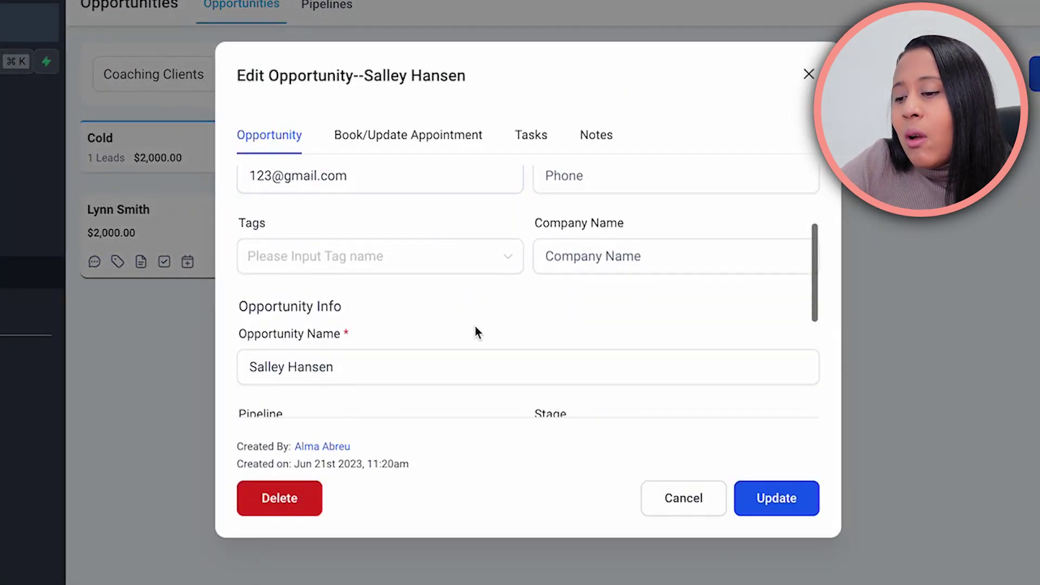
scroll(476, 326, "down", 3)
scroll(475, 327, "up", 1)
scroll(476, 326, "down", 2)
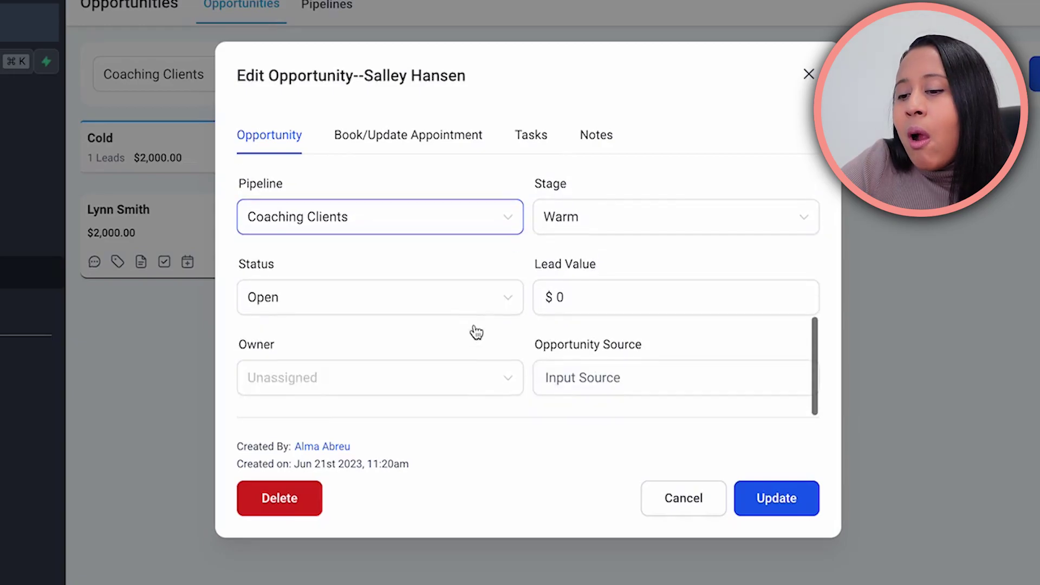
scroll(474, 325, "up", 5)
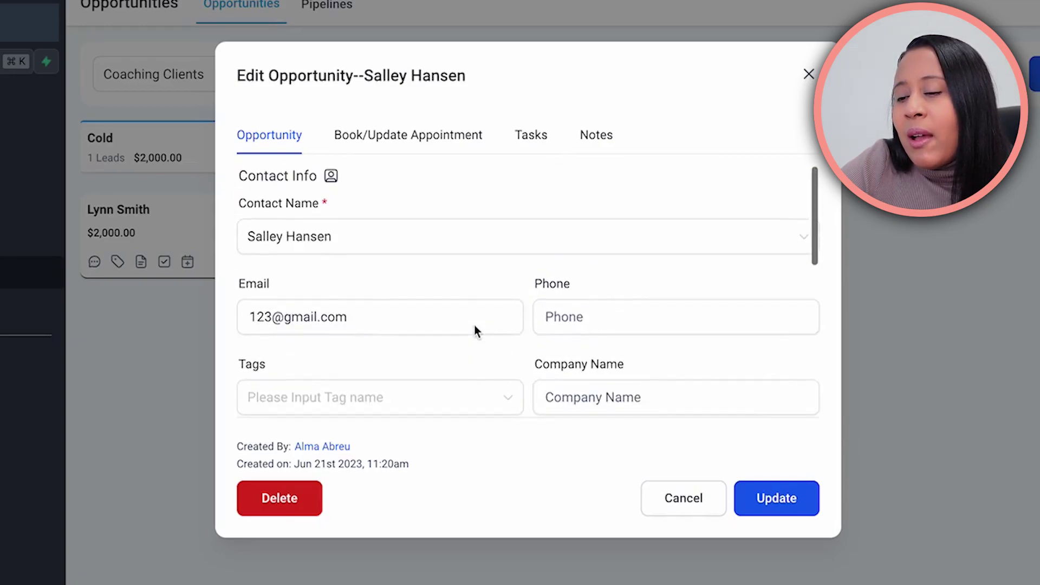
left_click(431, 142)
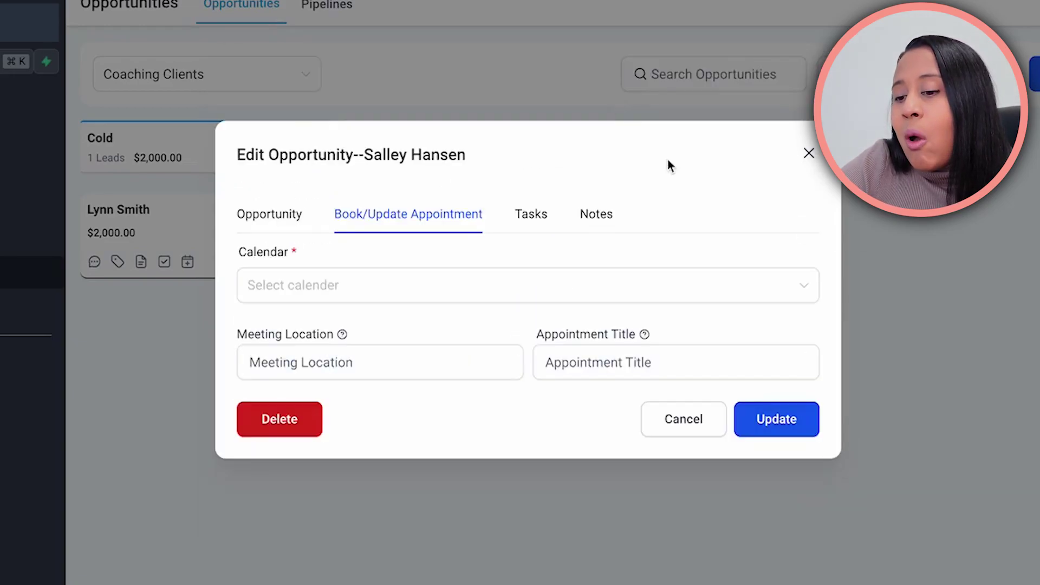
left_click(232, 330)
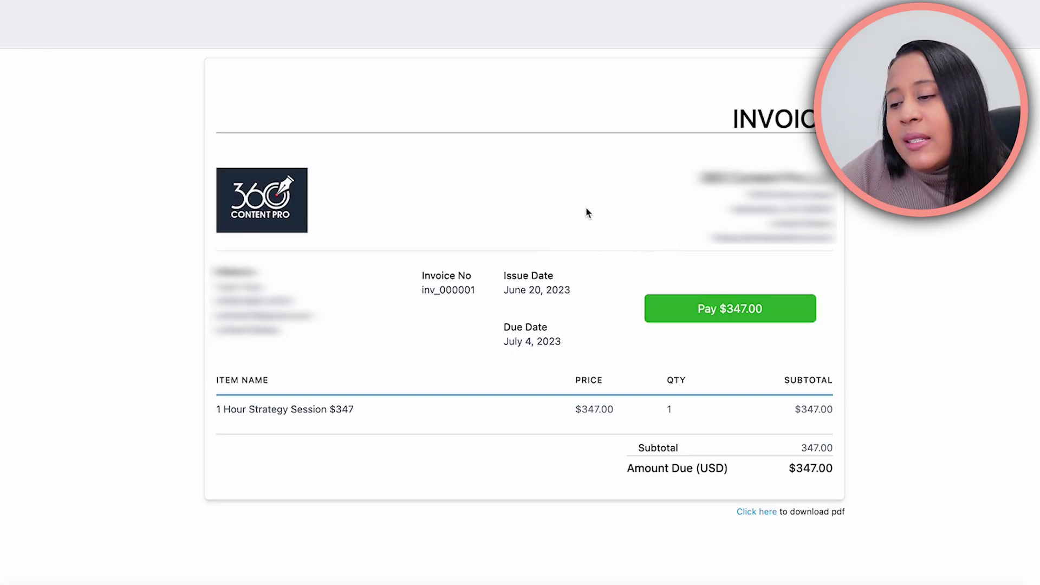
Start paying the $347.00 invoice.
left_click(703, 310)
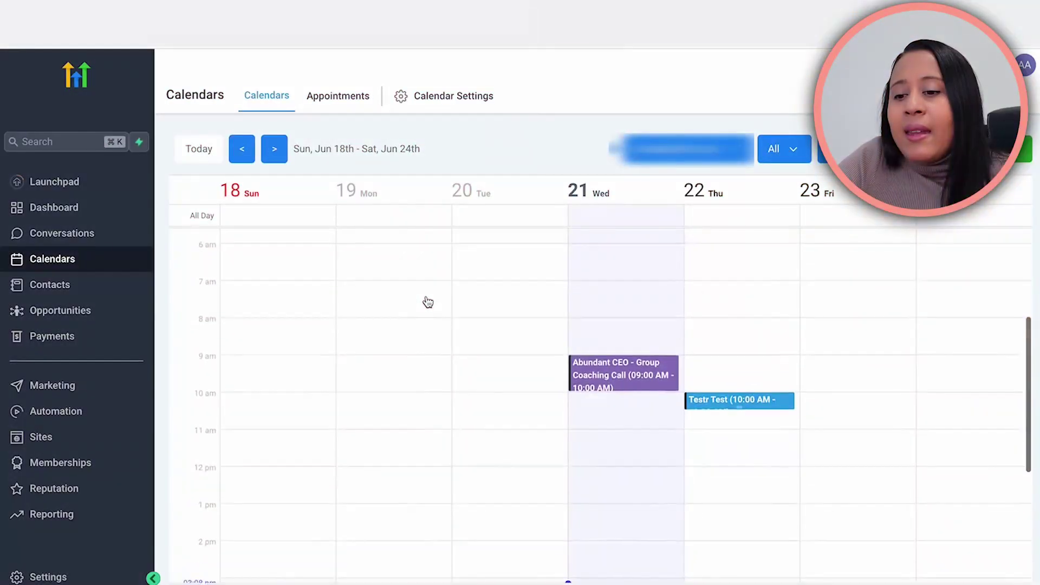
Scroll back to the top of the contacts list with its 9 records.
scroll(428, 302, "up", 1)
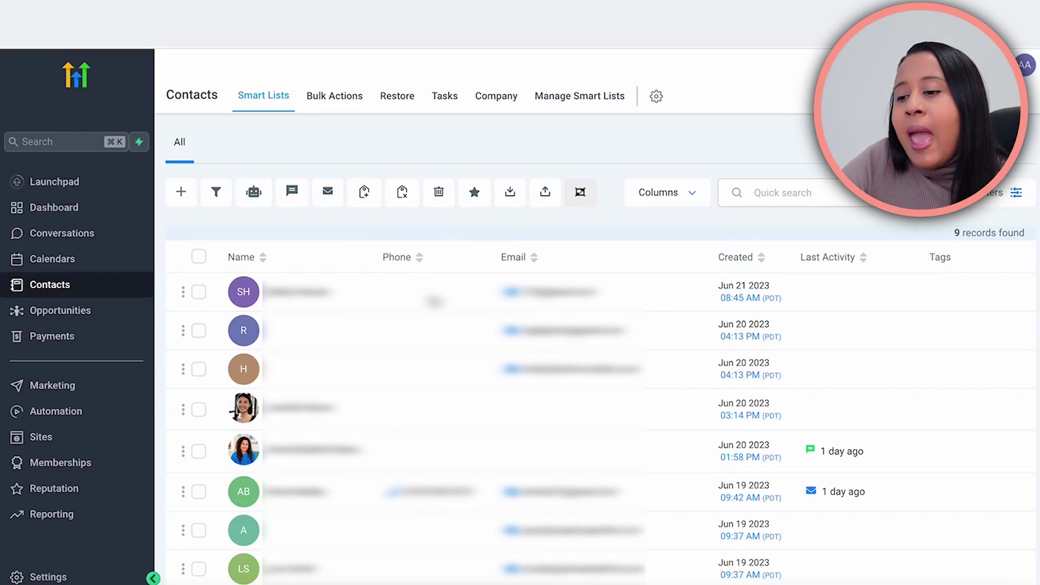
Open the first contact's record and scroll through its fields, conversation and attribution.
left_click(444, 301)
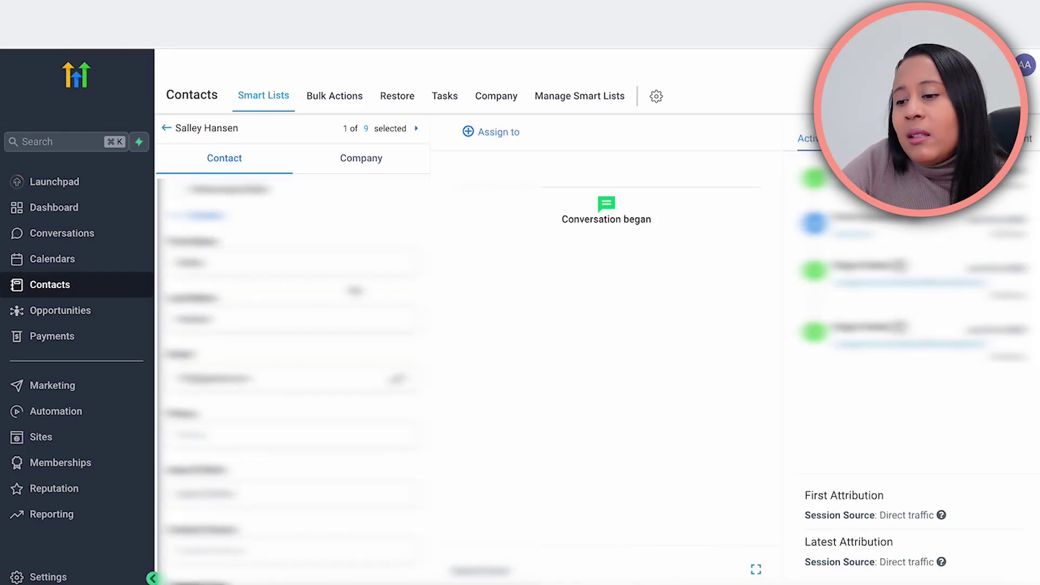
scroll(319, 342, "down", 10)
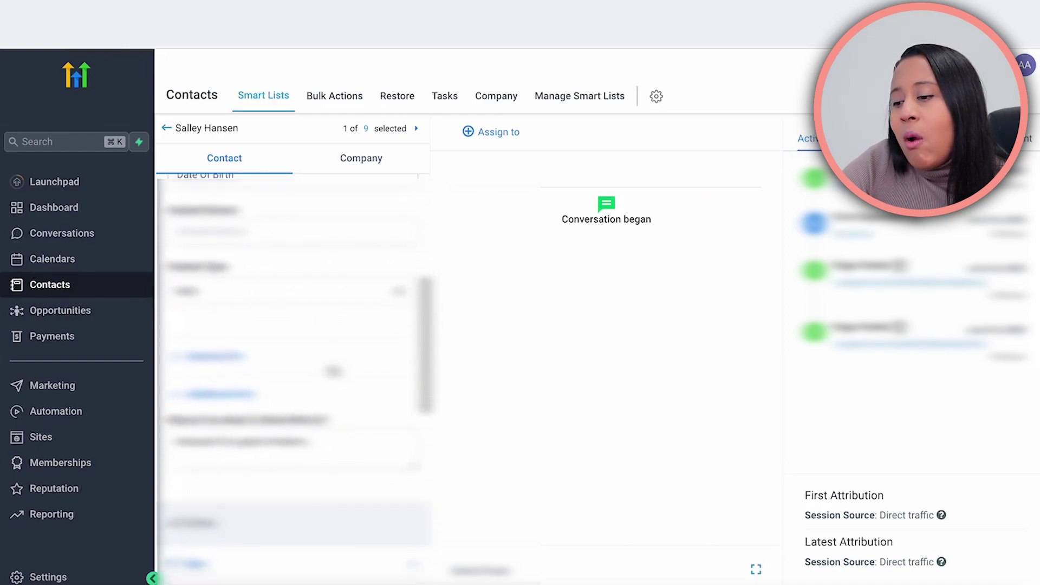
scroll(335, 372, "down", 5)
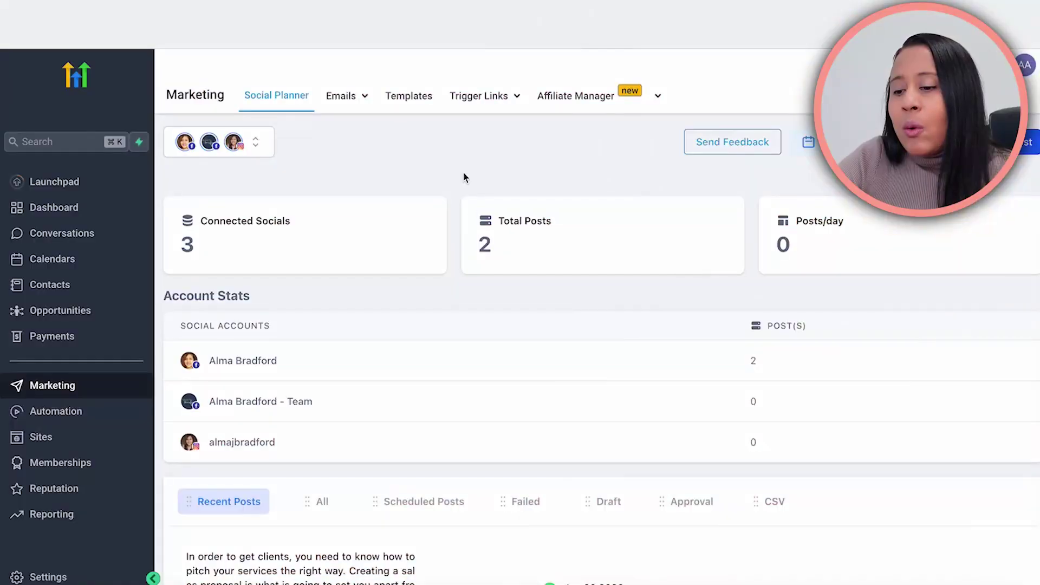
Show the Social Planner's scheduled posts on a monthly calendar and browse it.
scroll(499, 311, "down", 5)
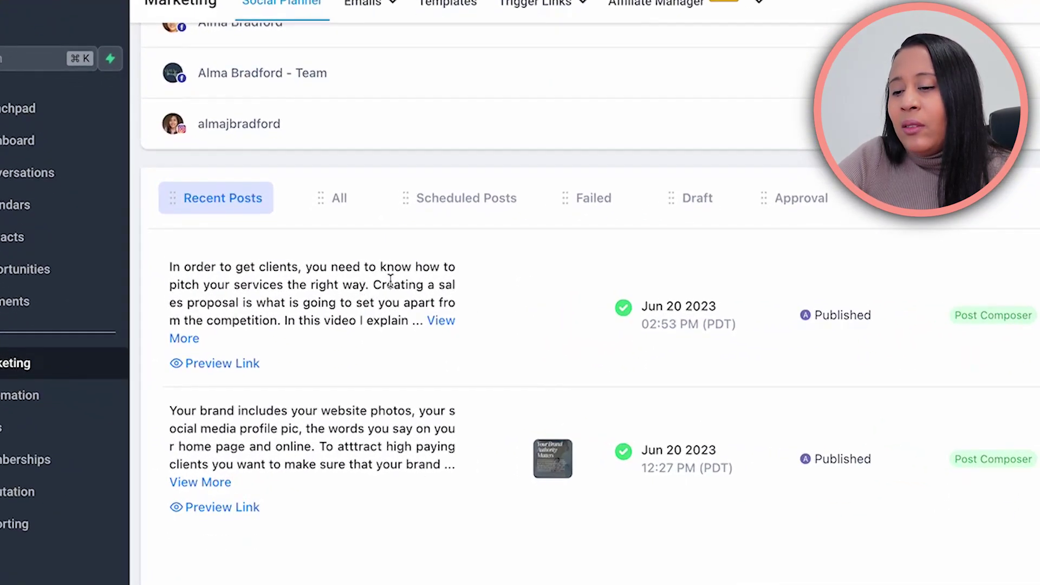
scroll(494, 336, "up", 5)
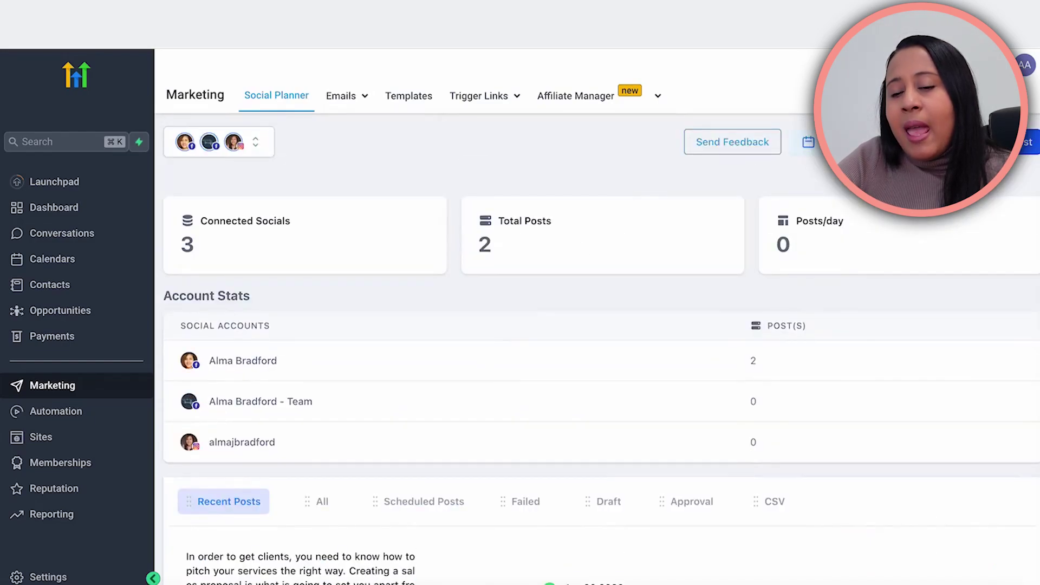
left_click(808, 142)
scroll(559, 357, "down", 3)
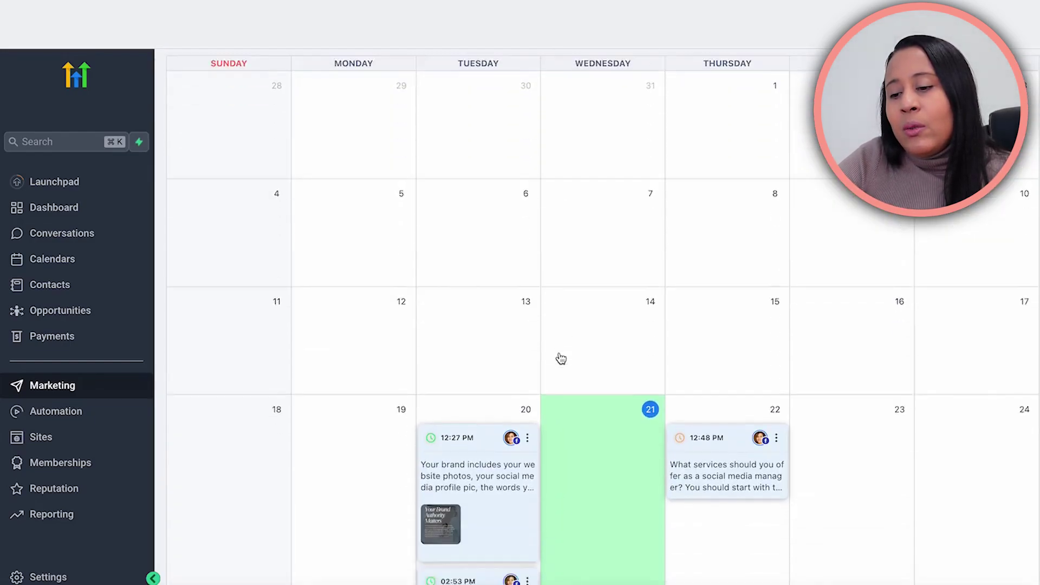
scroll(578, 415, "down", 3)
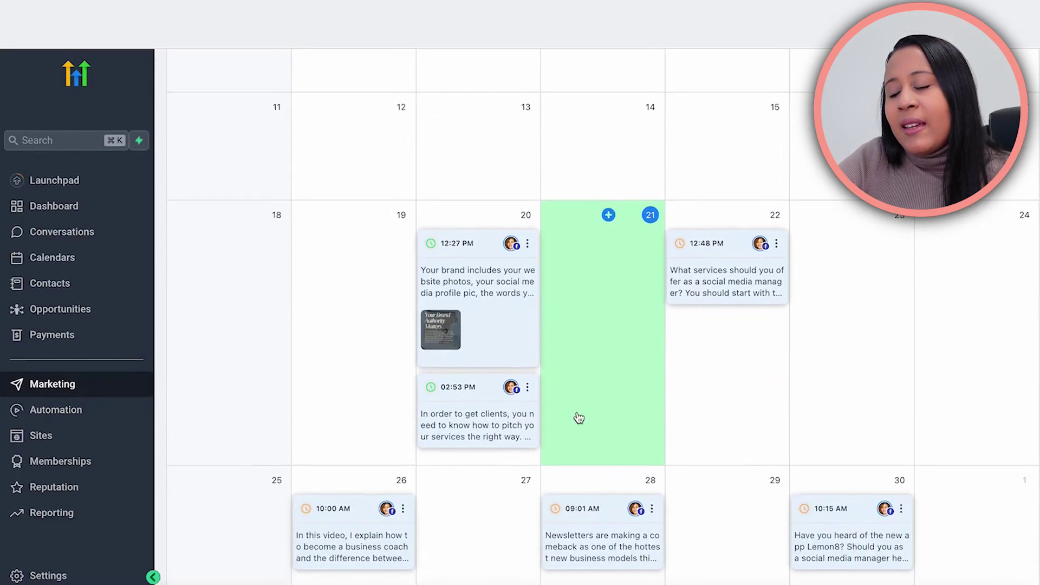
mouse_move(729, 370)
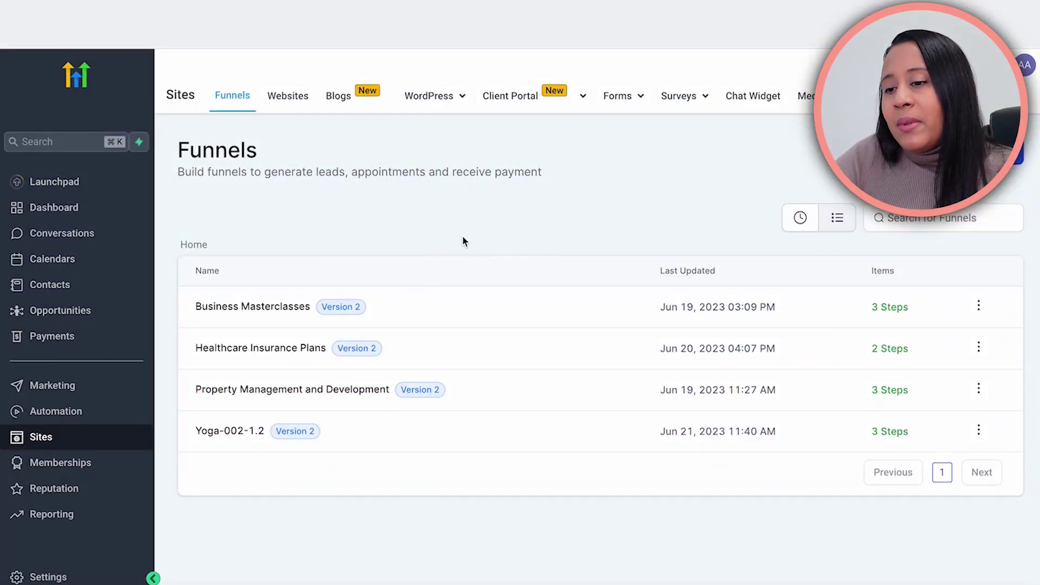
Switch to the Websites list and start a new website from a prebuilt template.
left_click(295, 101)
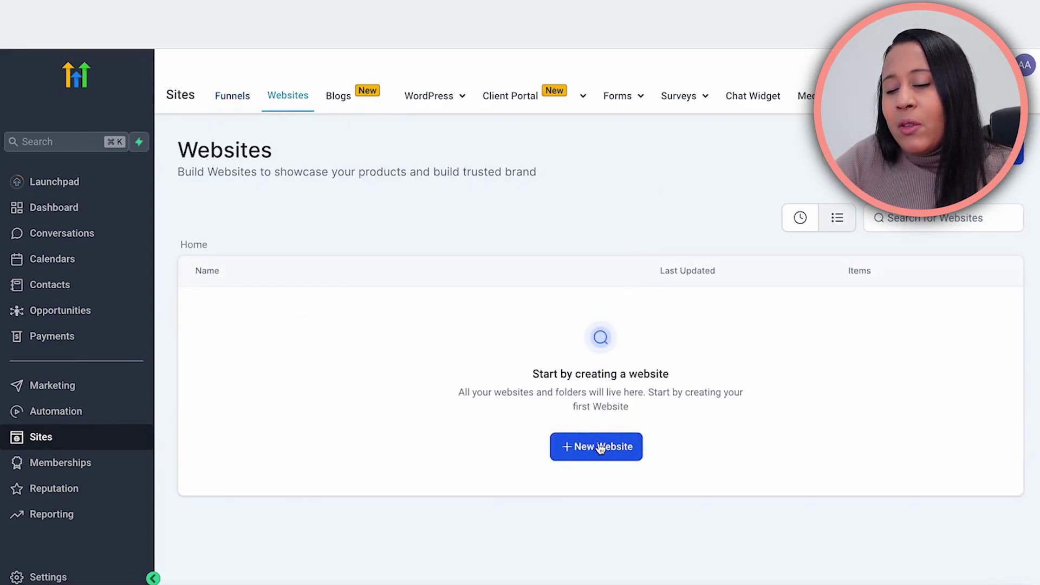
left_click(599, 447)
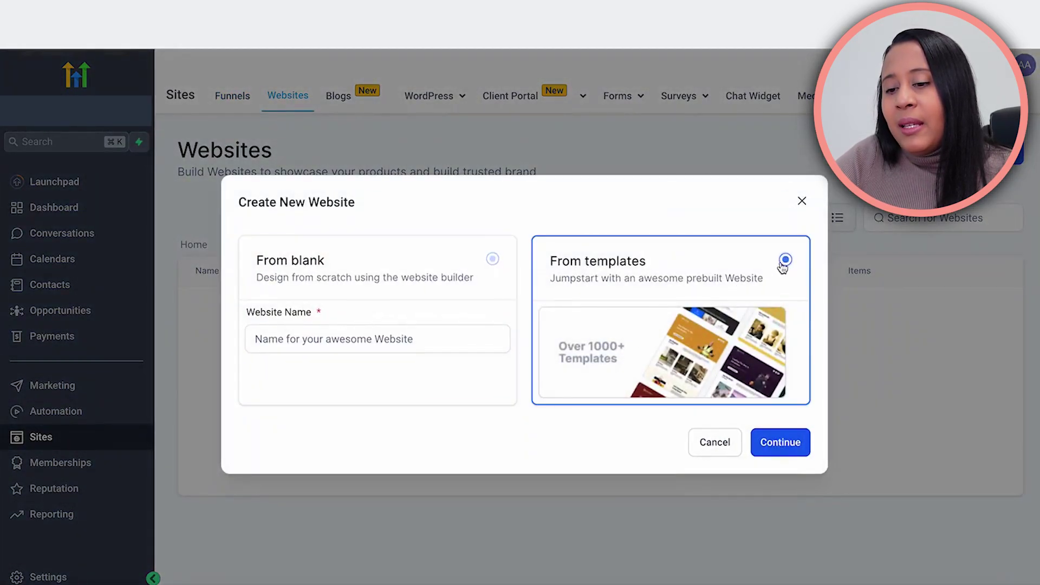
left_click(774, 443)
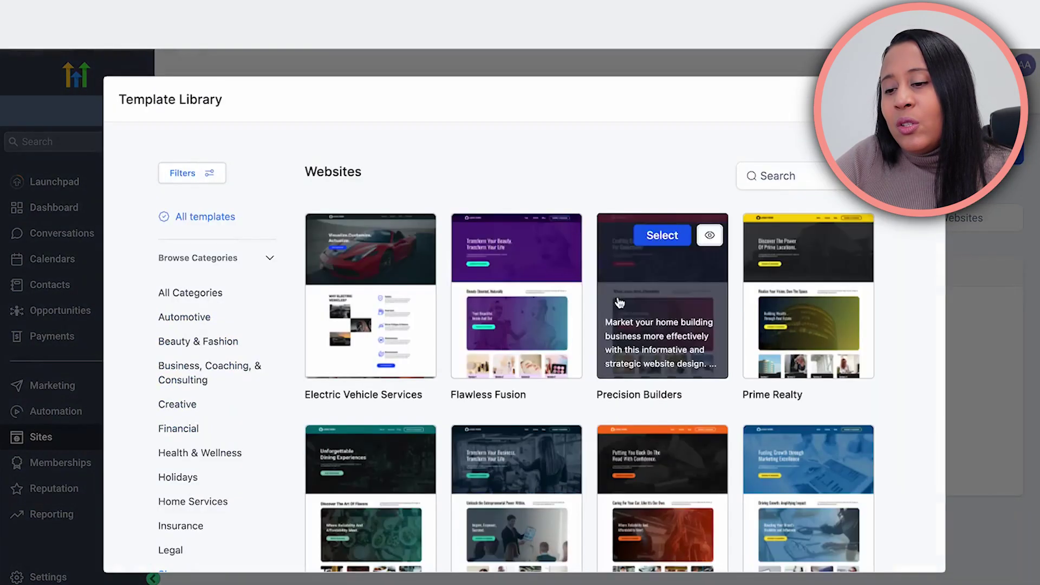
Browse the Template Library and reveal more template tags with Show more.
scroll(544, 362, "down", 2)
scroll(543, 379, "down", 8)
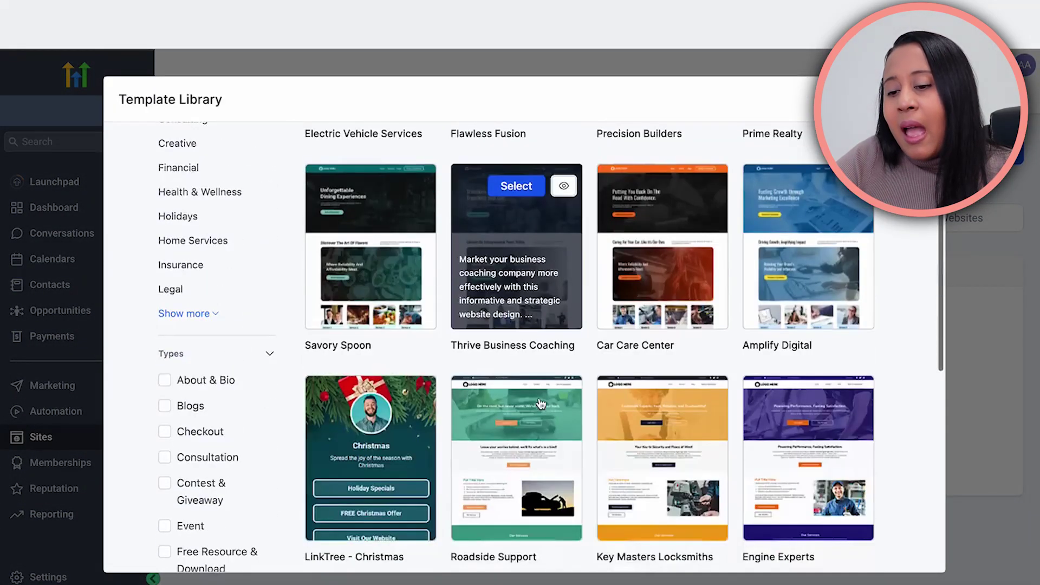
scroll(540, 402, "up", 1)
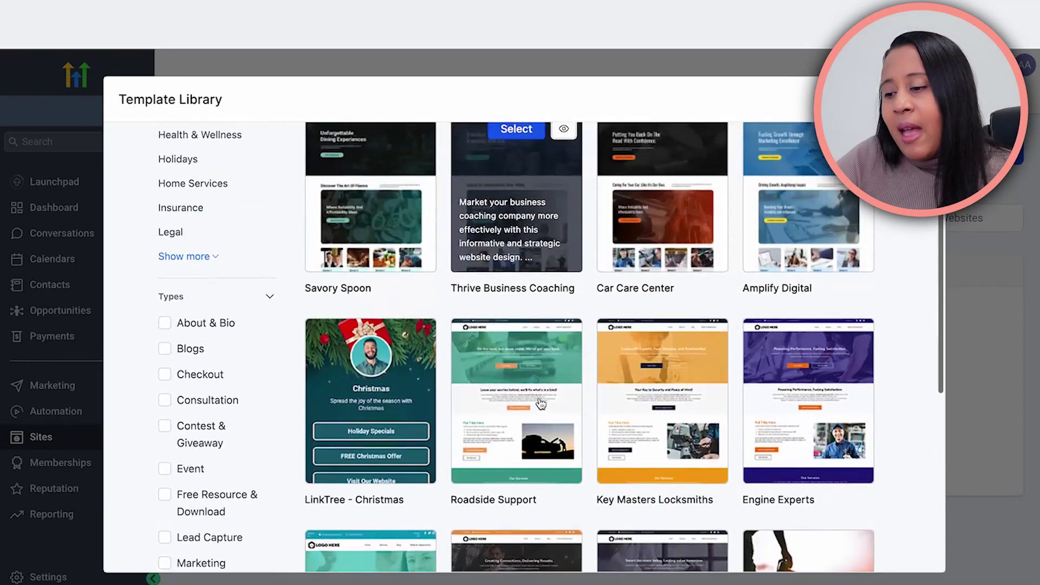
scroll(379, 379, "down", 2)
scroll(164, 237, "down", 5)
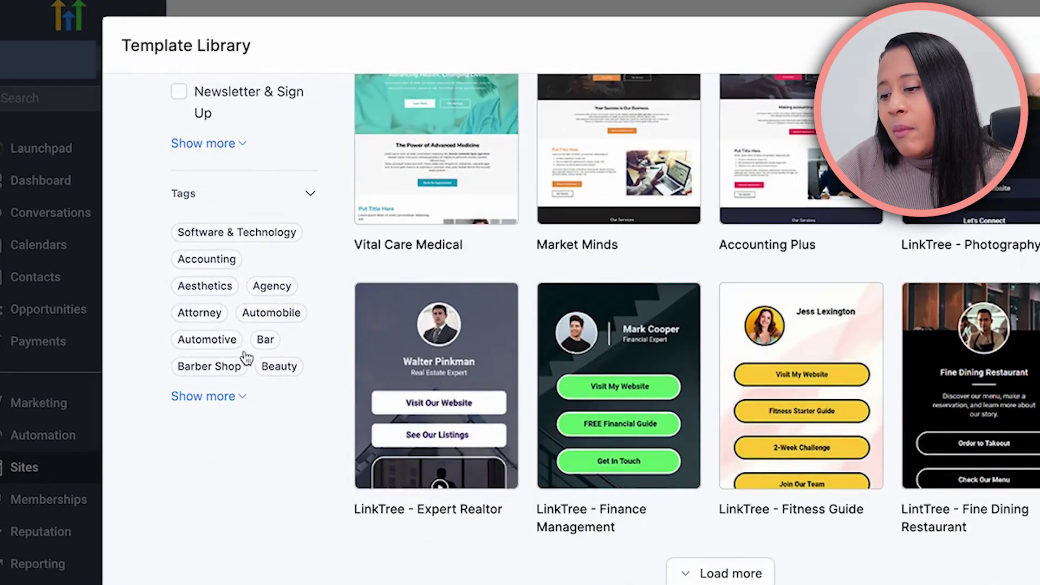
left_click(213, 400)
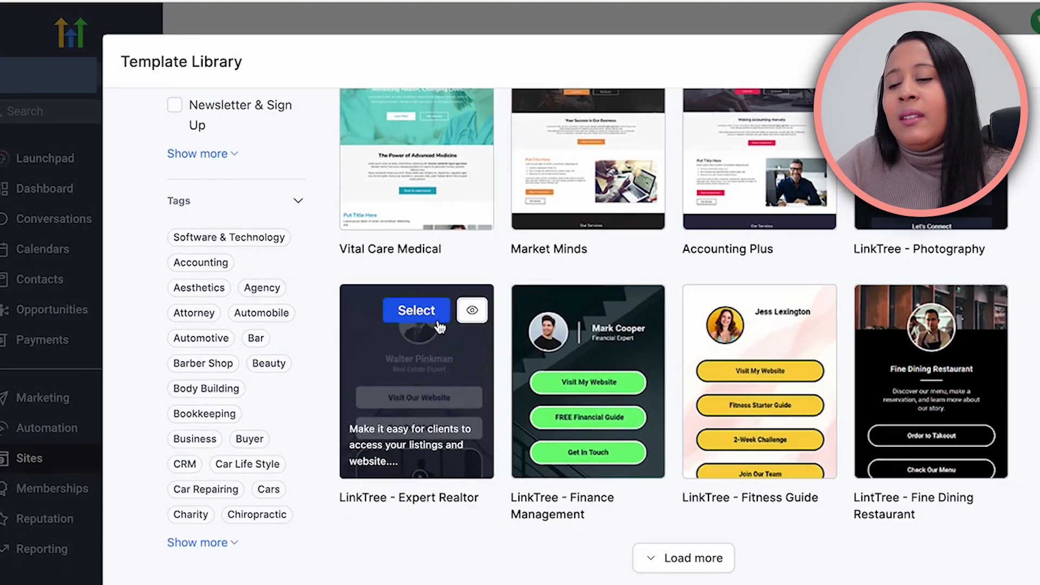
scroll(428, 390, "up", 5)
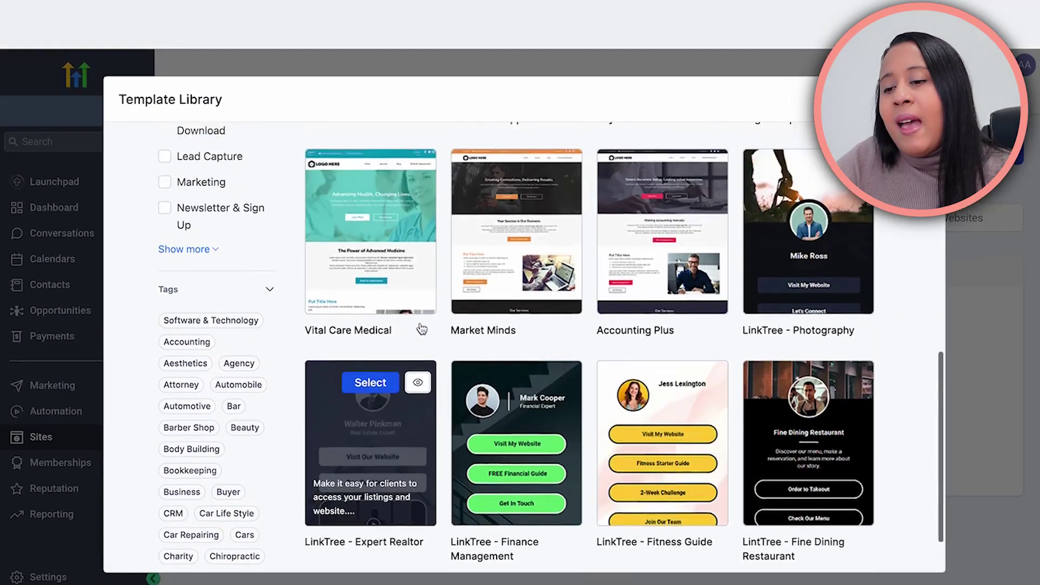
scroll(421, 329, "up", 5)
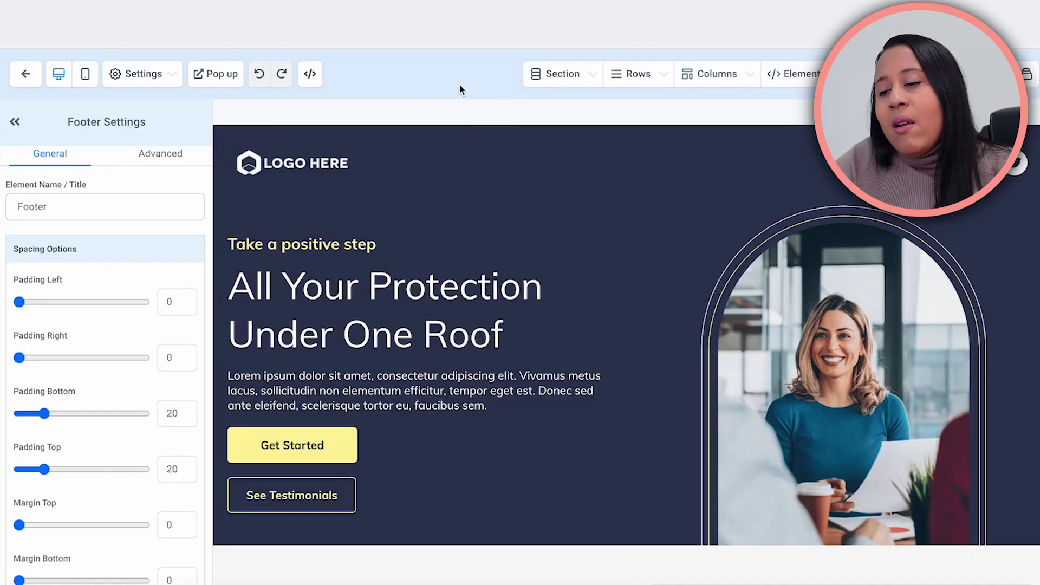
scroll(481, 403, "down", 6)
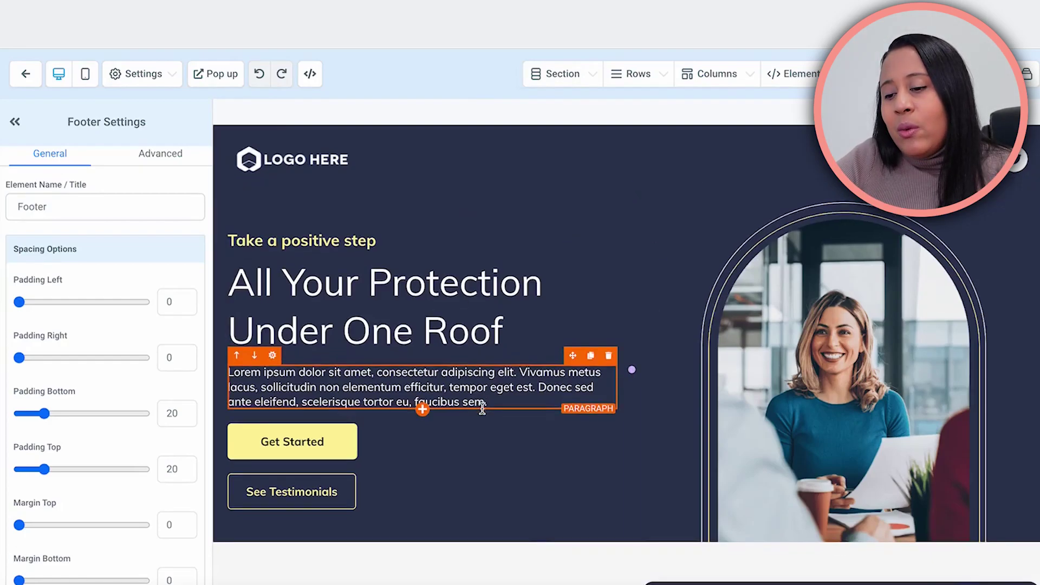
scroll(482, 408, "up", 5)
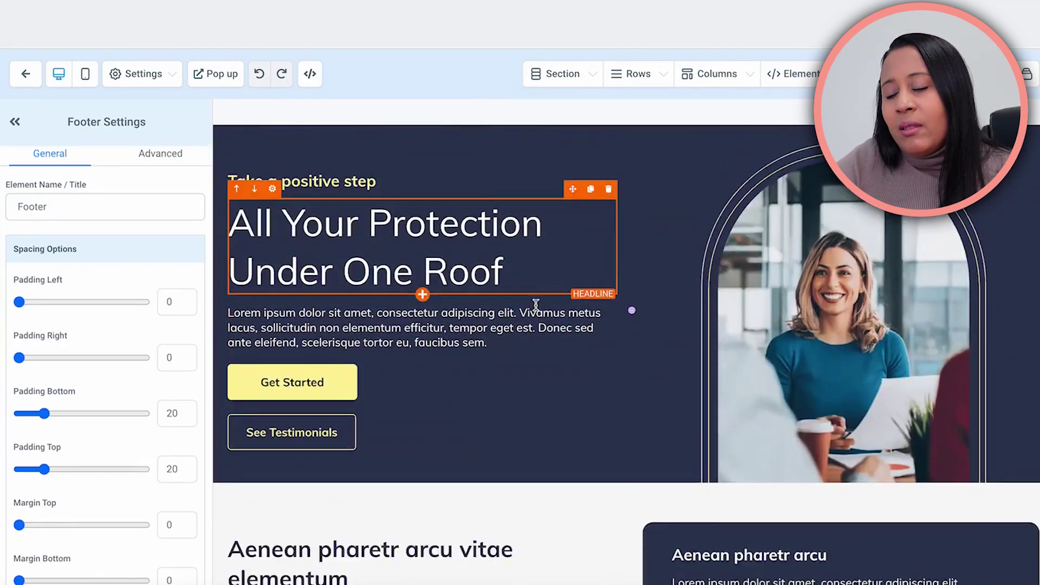
scroll(535, 304, "down", 6)
scroll(535, 305, "up", 5)
scroll(833, 257, "up", 2)
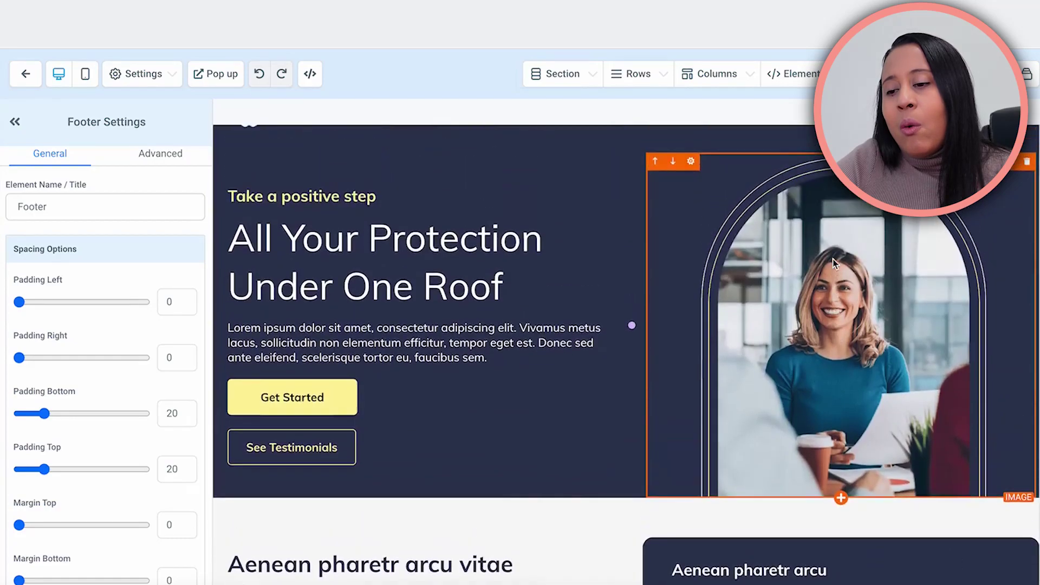
scroll(478, 358, "down", 1)
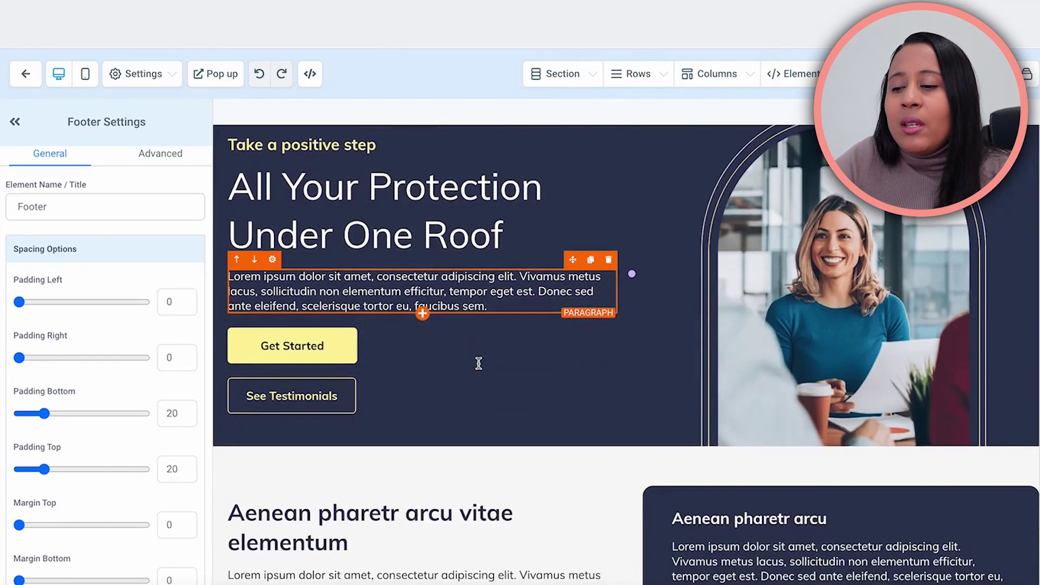
scroll(534, 389, "down", 2)
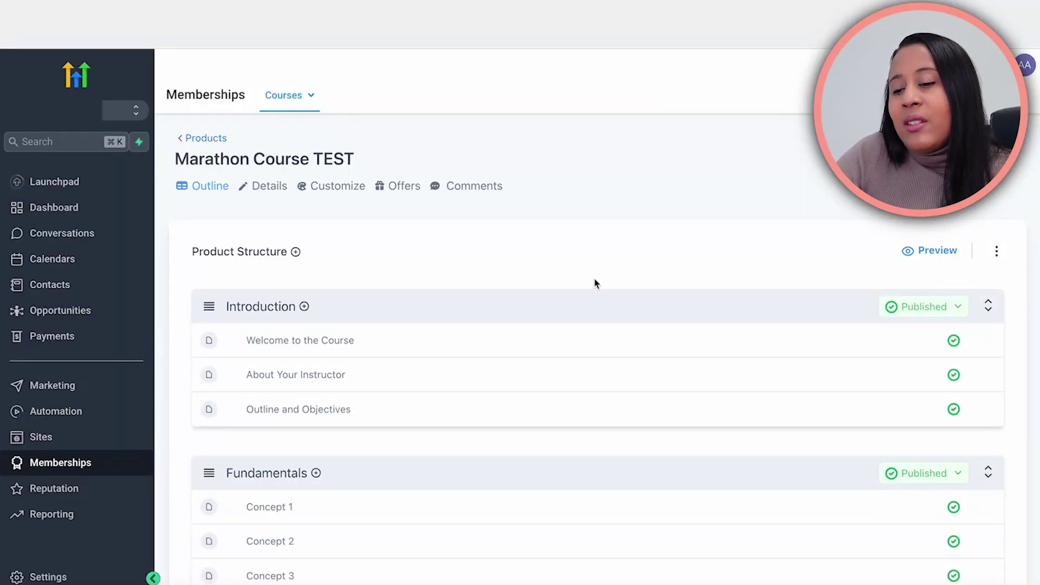
Browse the Marathon Course TEST outline and open the Welcome to the Course lesson for editing.
scroll(564, 271, "down", 2)
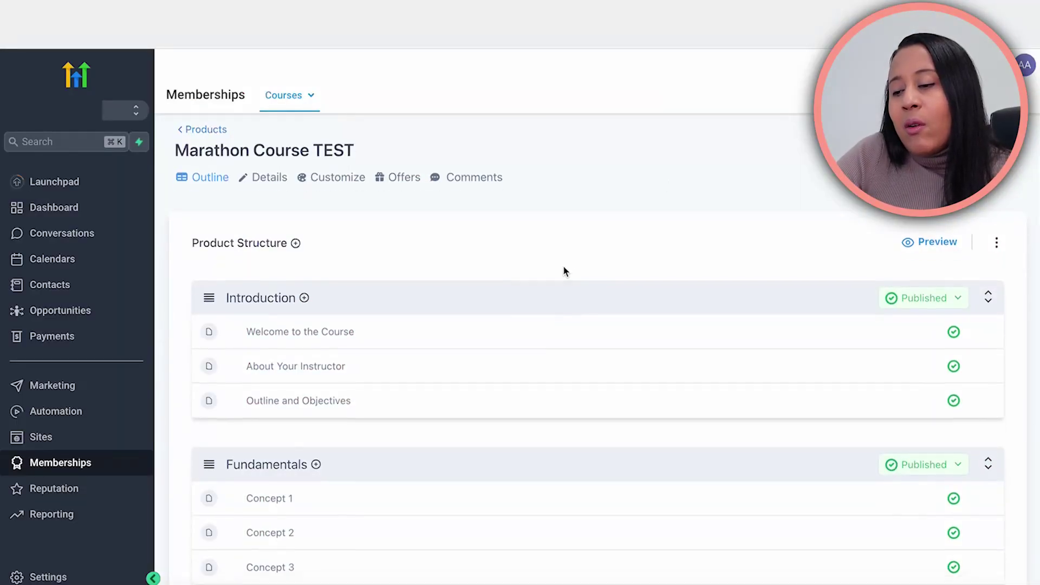
scroll(557, 284, "up", 3)
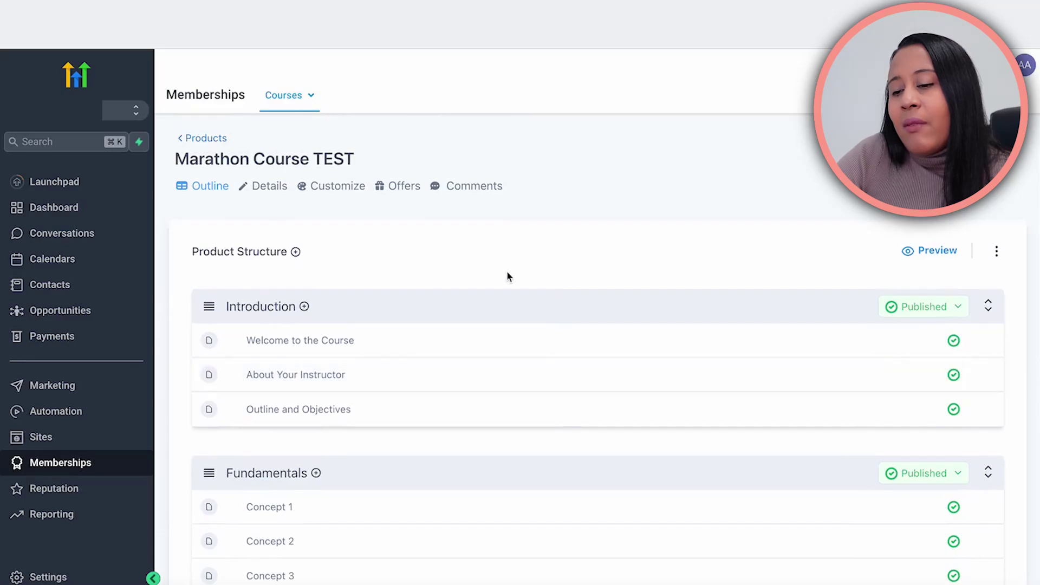
scroll(524, 263, "down", 2)
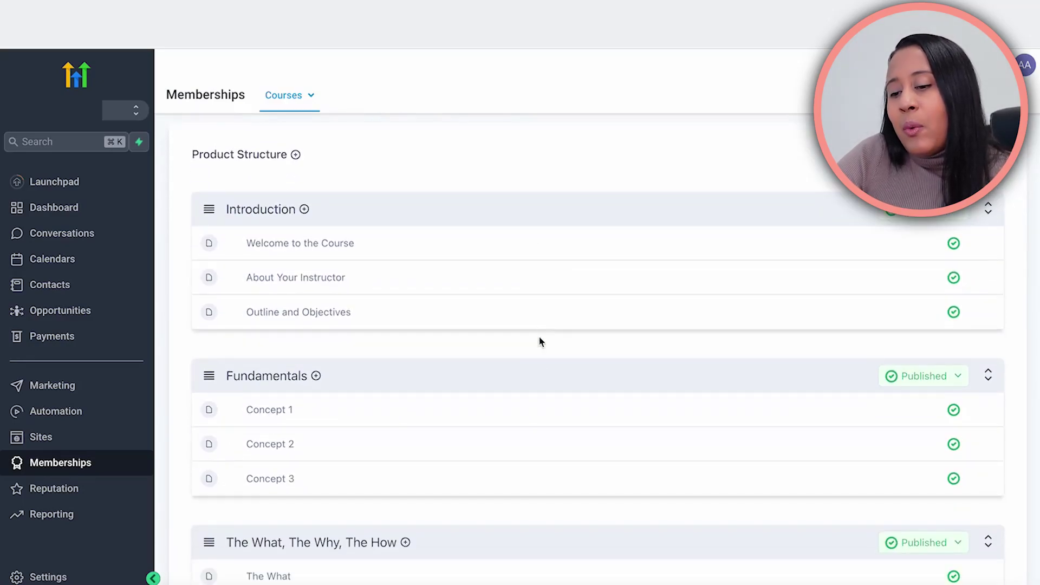
scroll(531, 390, "down", 1)
scroll(485, 336, "up", 2)
left_click(348, 255)
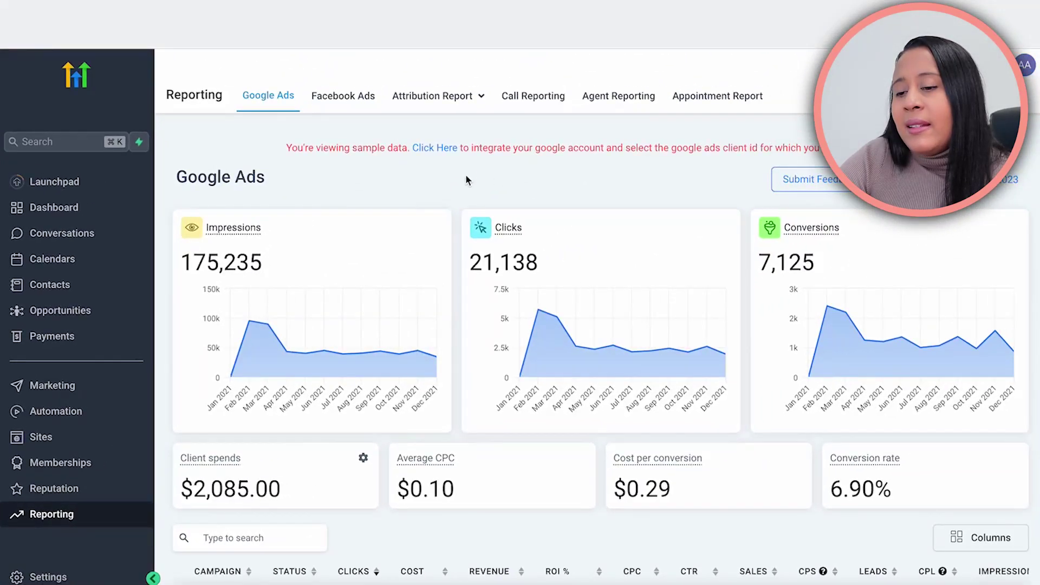
Scroll through the Facebook Ads report's charts and campaign table.
scroll(457, 262, "down", 2)
scroll(457, 262, "up", 2)
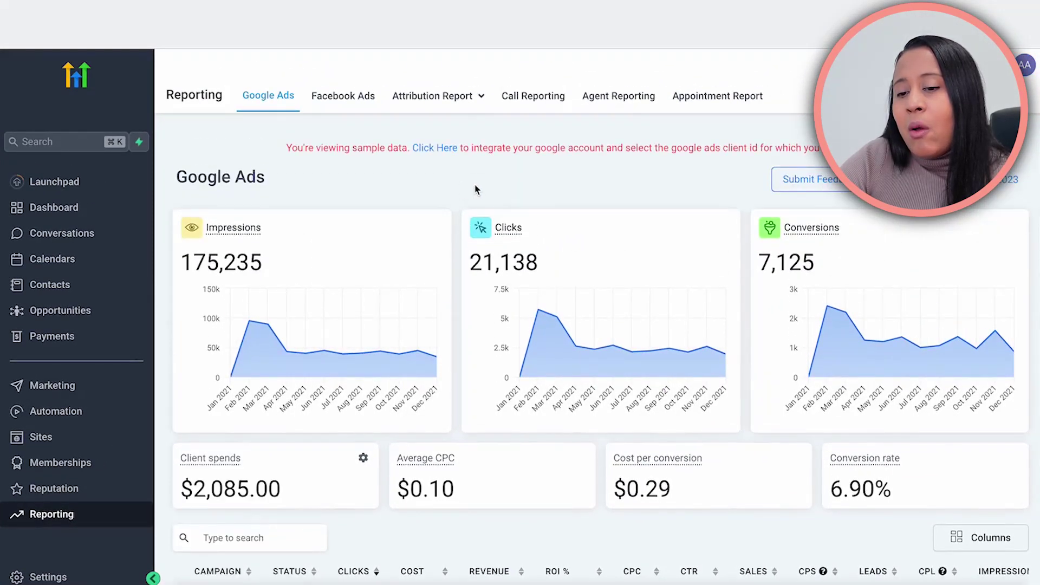
scroll(522, 331, "down", 4)
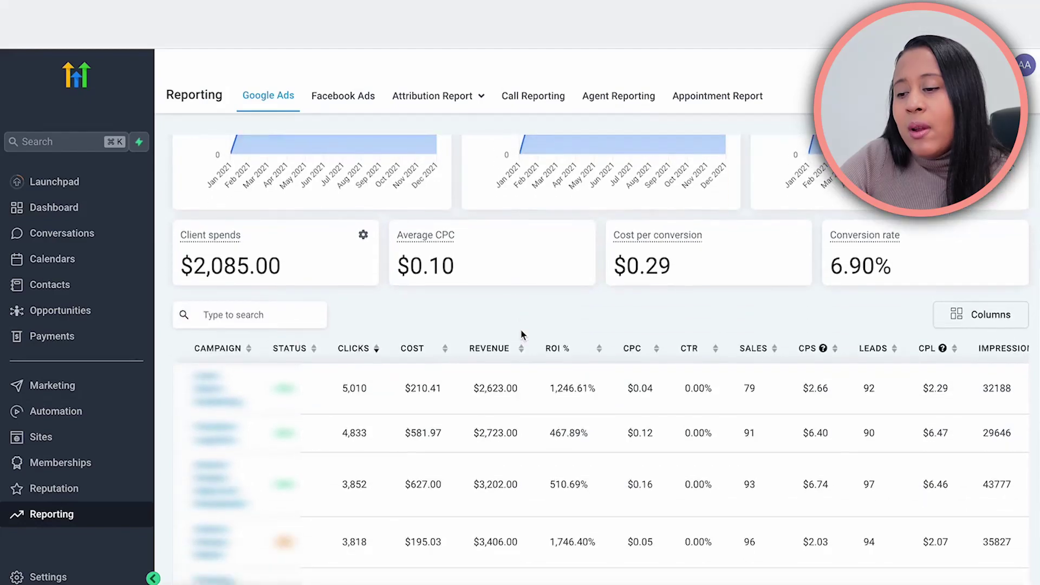
scroll(523, 335, "down", 2)
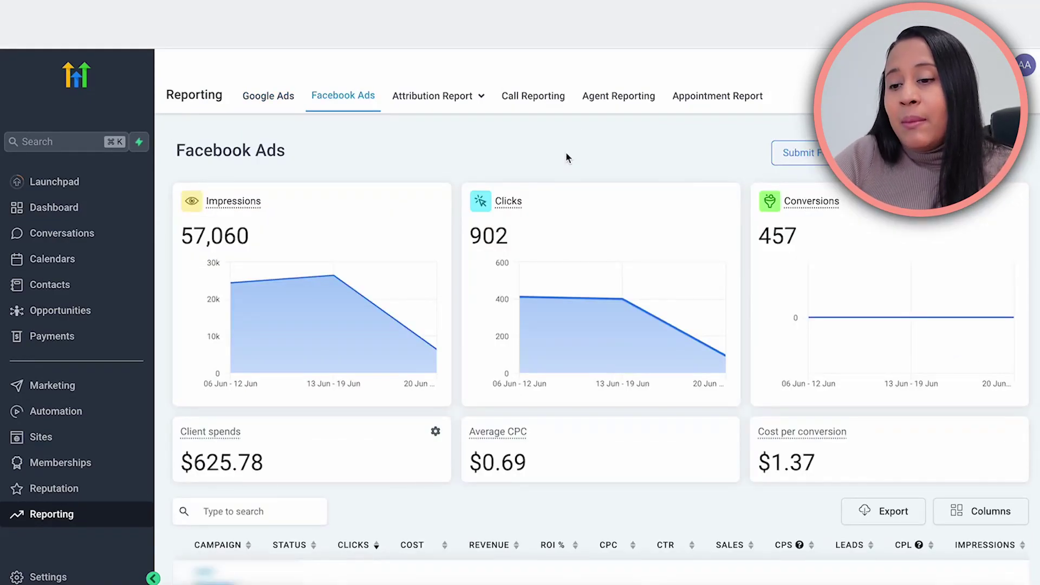
scroll(464, 415, "down", 4)
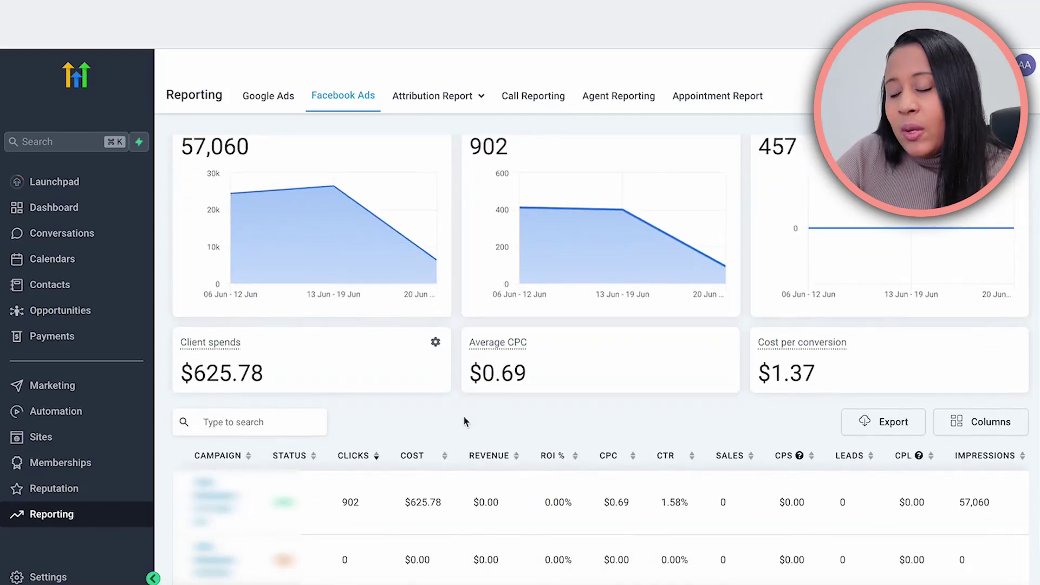
scroll(464, 347, "up", 4)
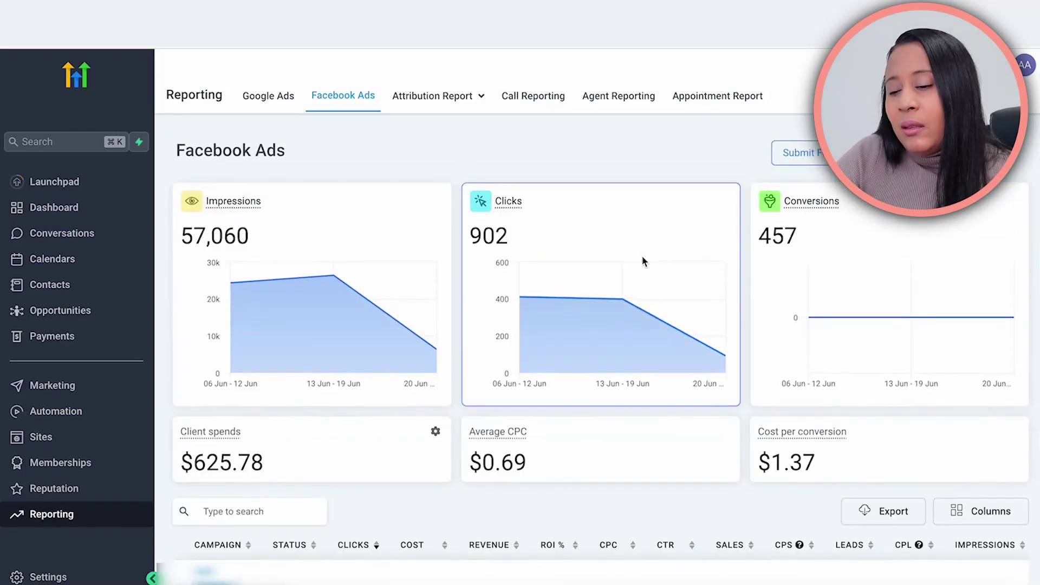
scroll(628, 271, "down", 3)
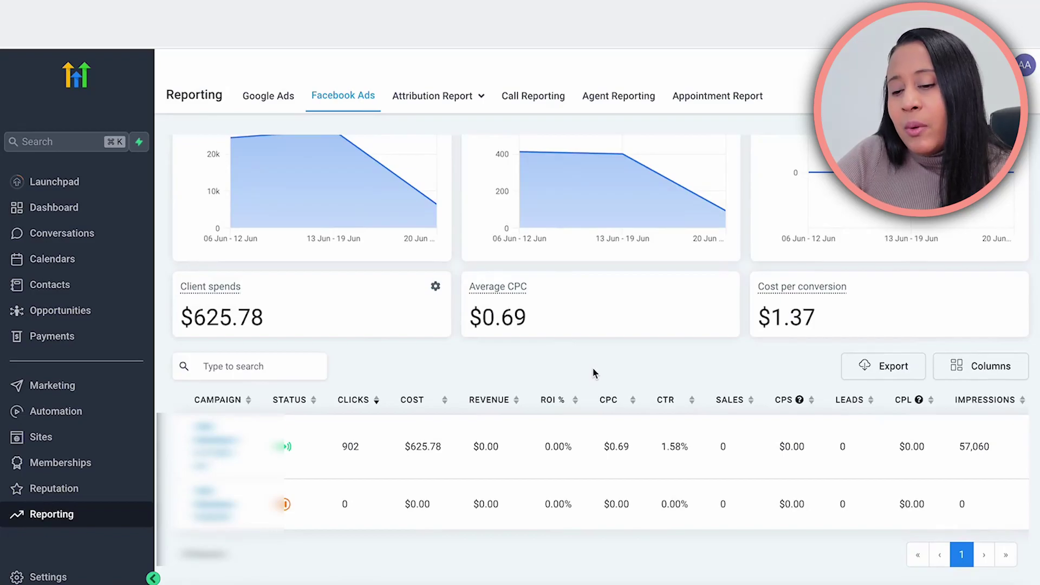
scroll(593, 373, "up", 3)
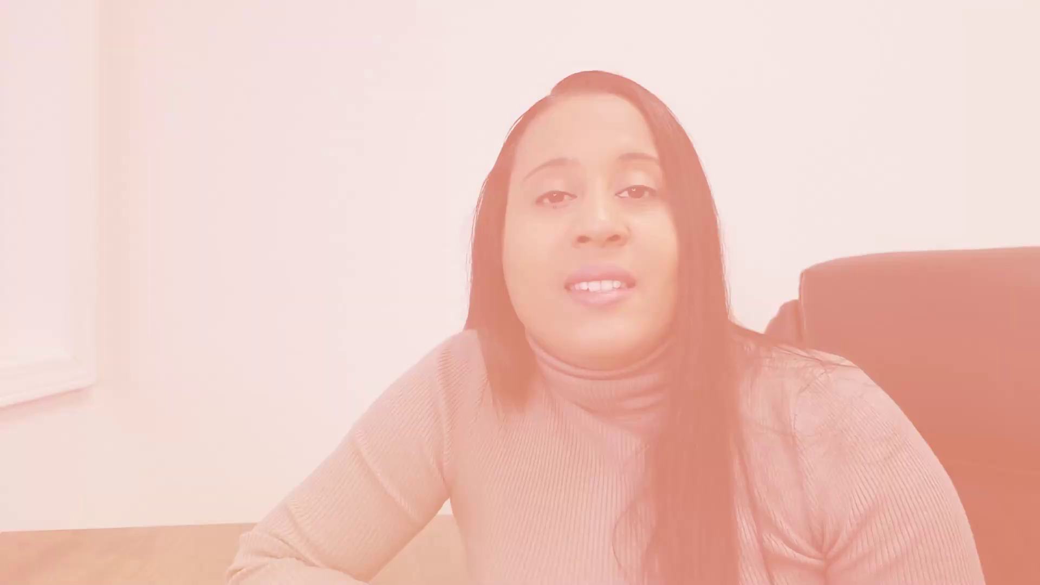